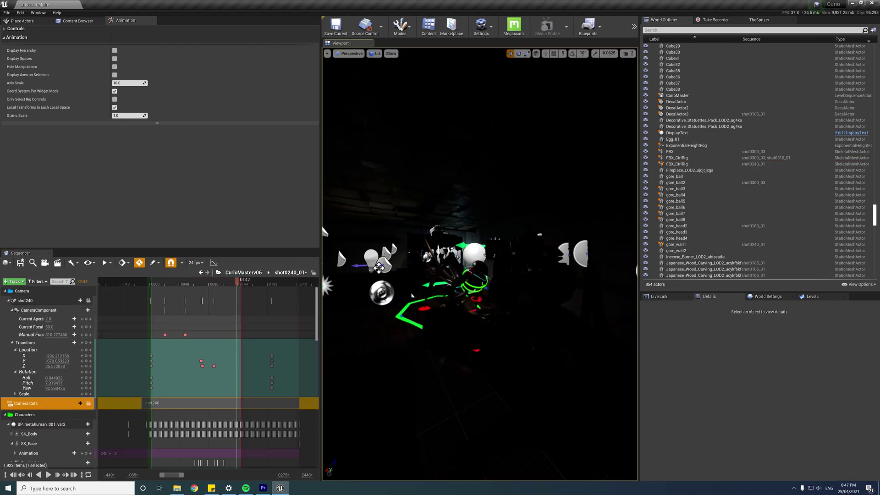
# - Scrub the shot0240 sequence back to frame 0007 and play the creature's animation
pyautogui.scroll(4, 432, 246)
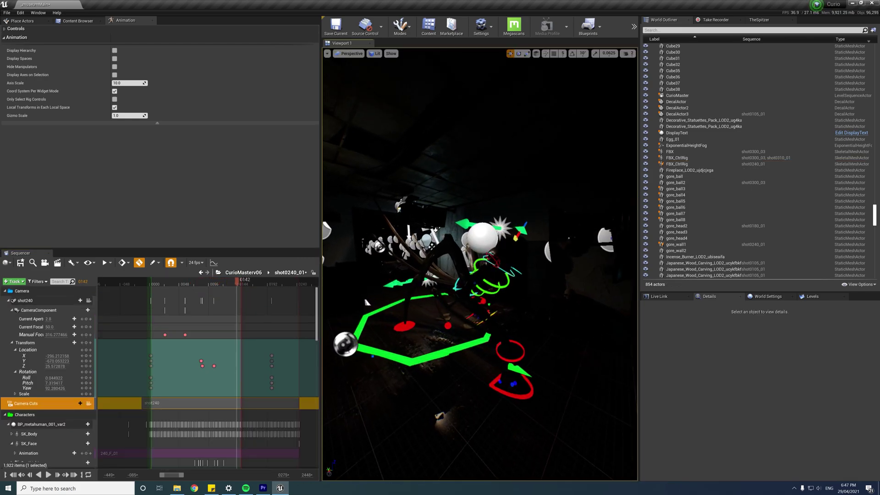
pyautogui.moveTo(480, 264); pyautogui.dragTo(434, 255, button='right')
pyautogui.moveTo(237, 281); pyautogui.dragTo(155, 281)
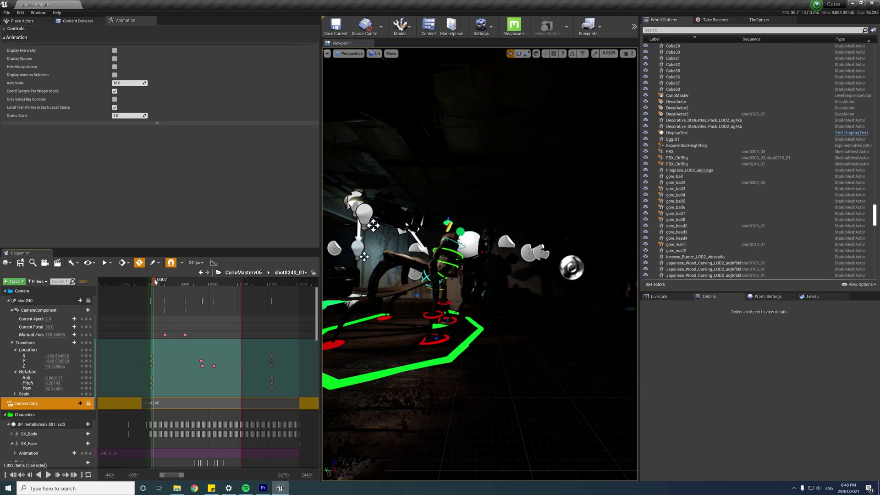
pyautogui.press('space')
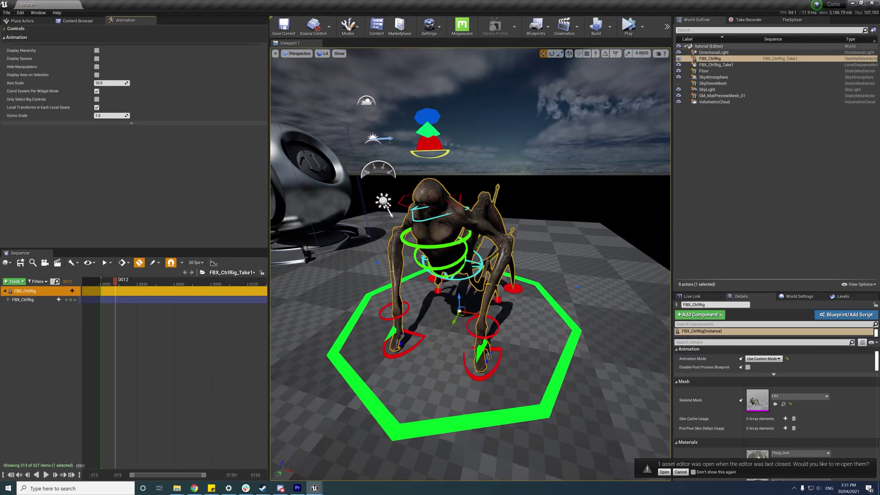
# - Examine the creature's control rig from several angles, including its hand and foot controls
pyautogui.keyDown('alt'); pyautogui.moveTo(441, 275); pyautogui.dragTo(606, 274); pyautogui.keyUp('alt')
pyautogui.moveTo(504, 275); pyautogui.dragTo(285, 284, button='right')
pyautogui.moveTo(413, 294); pyautogui.dragTo(619, 266, button='right')
pyautogui.keyDown('alt'); pyautogui.moveTo(470, 257); pyautogui.dragTo(376, 257); pyautogui.keyUp('alt')
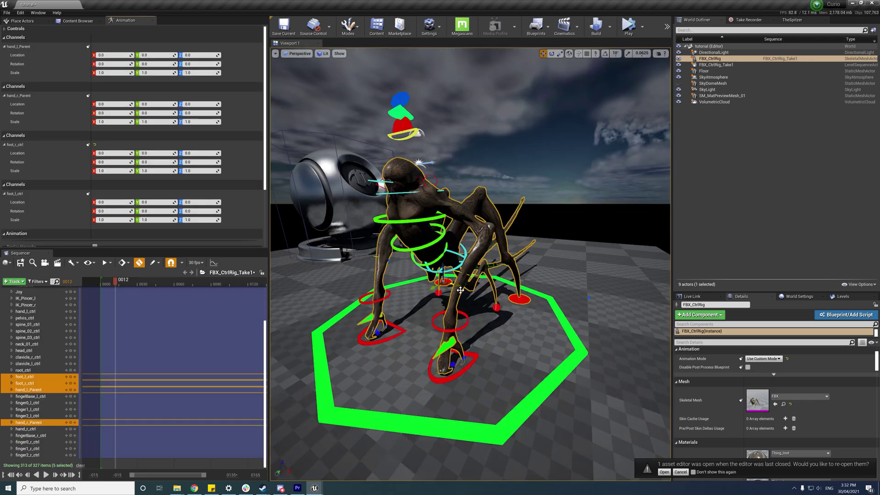
pyautogui.moveTo(461, 290); pyautogui.dragTo(443, 259)
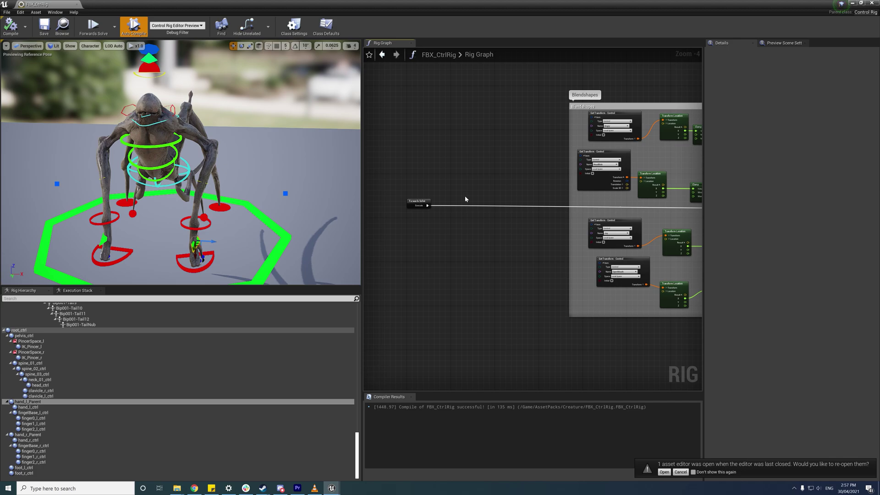
# - Look over the rig graph's node groups and inspect the Blendshapes group
pyautogui.scroll(-8, 424, 172)
pyautogui.moveTo(528, 243); pyautogui.dragTo(549, 254, button='right')
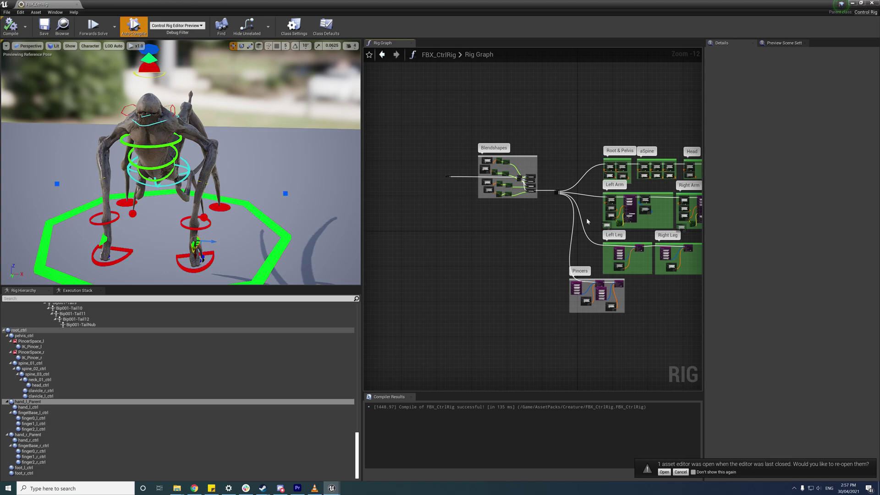
pyautogui.moveTo(588, 222)
pyautogui.mouseDown(button='right')
pyautogui.moveTo(267, 208)
pyautogui.moveTo(375, 198)
pyautogui.moveTo(316, 204)
pyautogui.moveTo(579, 233)
pyautogui.mouseUp(button='right')
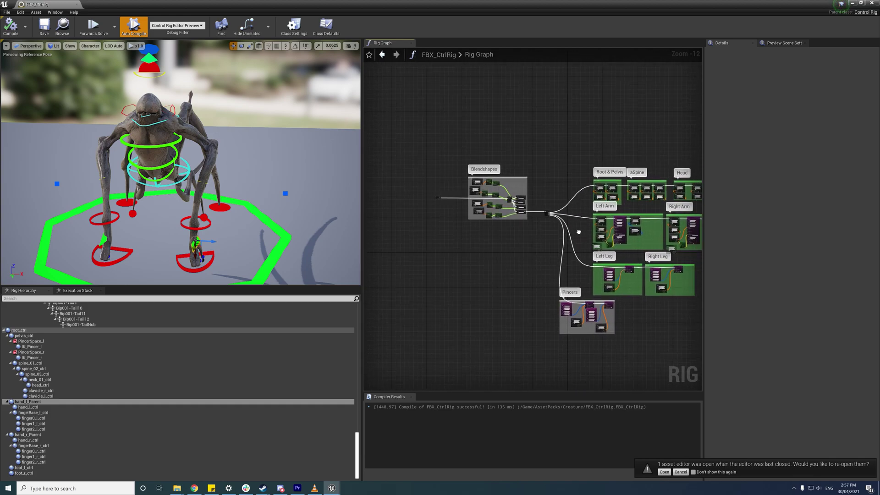
pyautogui.scroll(7, 511, 210)
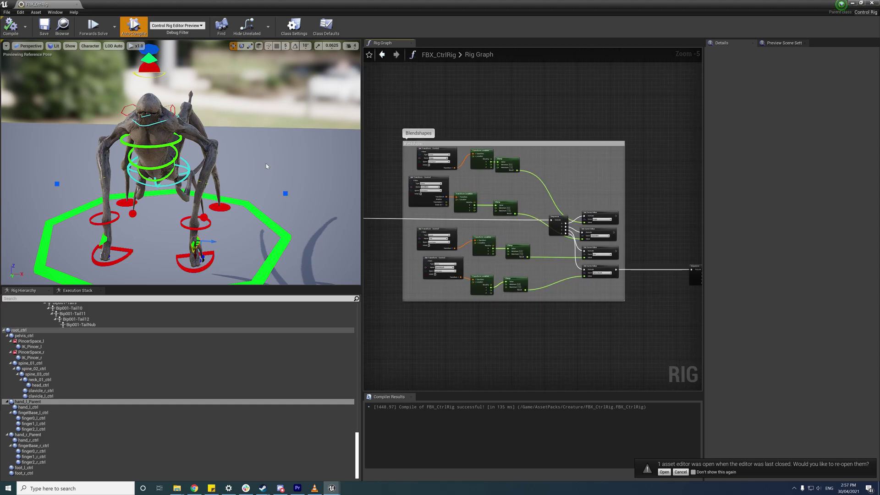
# - Try out the facial blendshape controls above the head, starting with Joy and opening the creature's mouth
pyautogui.moveTo(267, 167); pyautogui.dragTo(257, 130, button='right')
pyautogui.press('w')
pyautogui.click(180, 106)
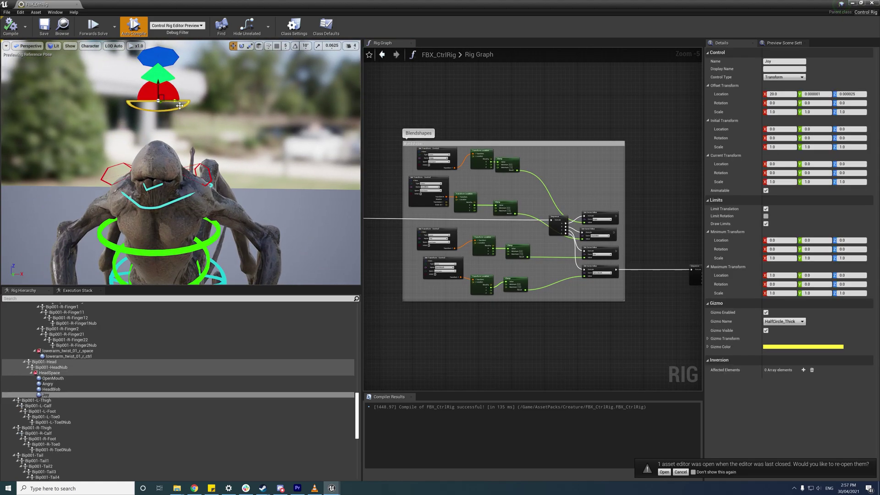
pyautogui.moveTo(159, 86); pyautogui.dragTo(155, 80)
pyautogui.click(166, 90)
pyautogui.click(157, 80)
# - Raise the HeadBlob control above the head to its maximum value of 1.0
pyautogui.click(157, 58)
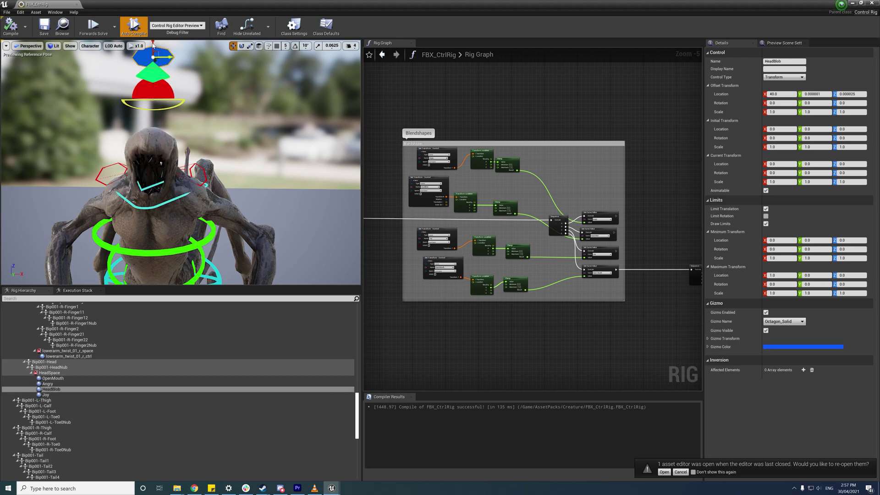
pyautogui.moveTo(168, 70); pyautogui.dragTo(161, 77, button='right')
pyautogui.press('s')
pyautogui.moveTo(167, 58); pyautogui.dragTo(167, 51)
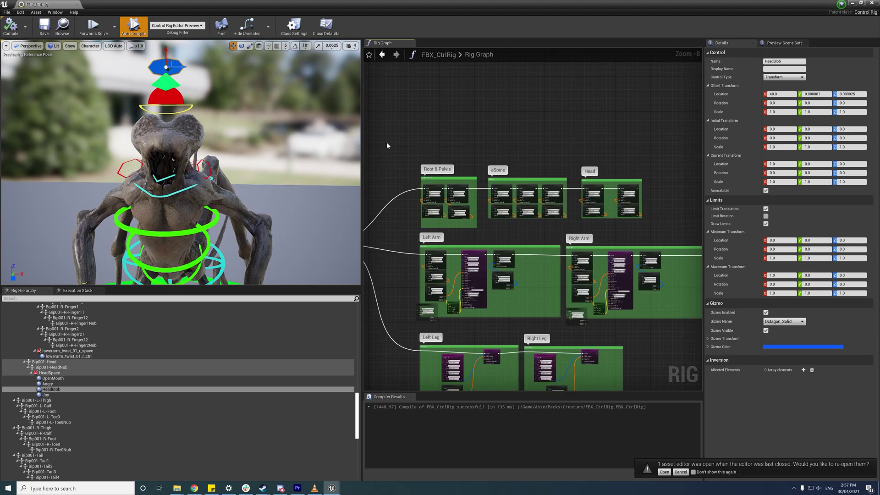
# - Select the Root & Pelvis, aSpine and Head nodes, and move the root and pelvis controls in the preview
pyautogui.moveTo(666, 228); pyautogui.dragTo(667, 228)
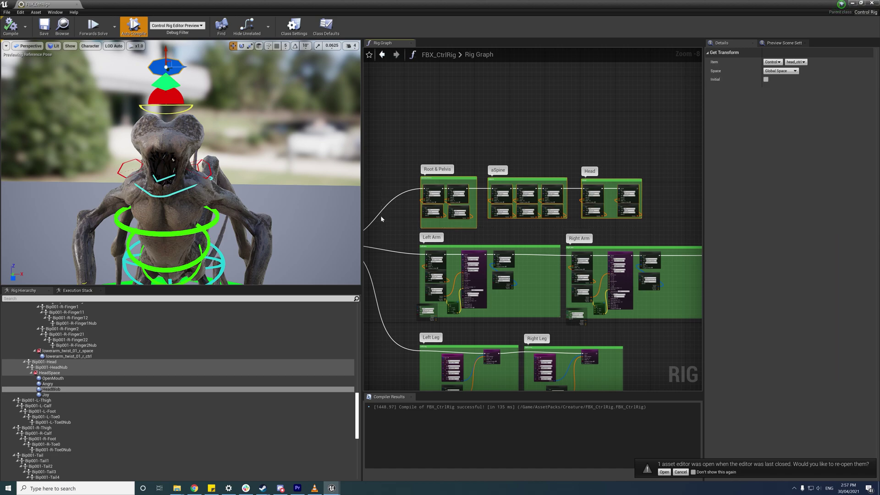
pyautogui.moveTo(260, 233); pyautogui.dragTo(230, 185, button='right')
pyautogui.press('s')
pyautogui.press('a')
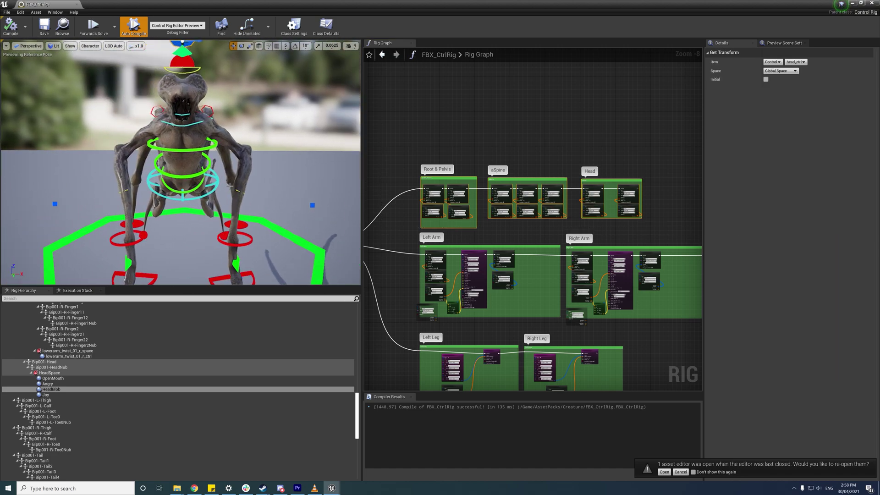
pyautogui.click(260, 220)
pyautogui.moveTo(260, 220); pyautogui.dragTo(258, 239, button='right')
pyautogui.press('s')
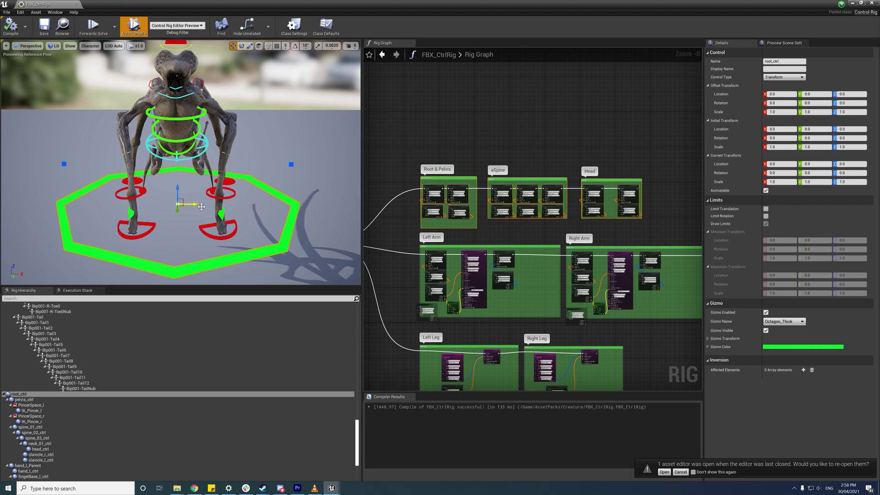
pyautogui.moveTo(197, 207); pyautogui.dragTo(209, 208)
pyautogui.click(222, 146)
pyautogui.moveTo(210, 144)
pyautogui.mouseDown()
pyautogui.moveTo(222, 145)
pyautogui.moveTo(207, 140)
pyautogui.mouseUp()
# - Select the three green spine controls together and rotate them to bend the creature's torso
pyautogui.click(215, 150)
pyautogui.keyDown('shift'); pyautogui.click(224, 137); pyautogui.keyUp('shift')
pyautogui.keyDown('shift'); pyautogui.click(231, 122); pyautogui.keyUp('shift')
pyautogui.press('e')
pyautogui.moveTo(192, 132); pyautogui.dragTo(191, 163, button='right')
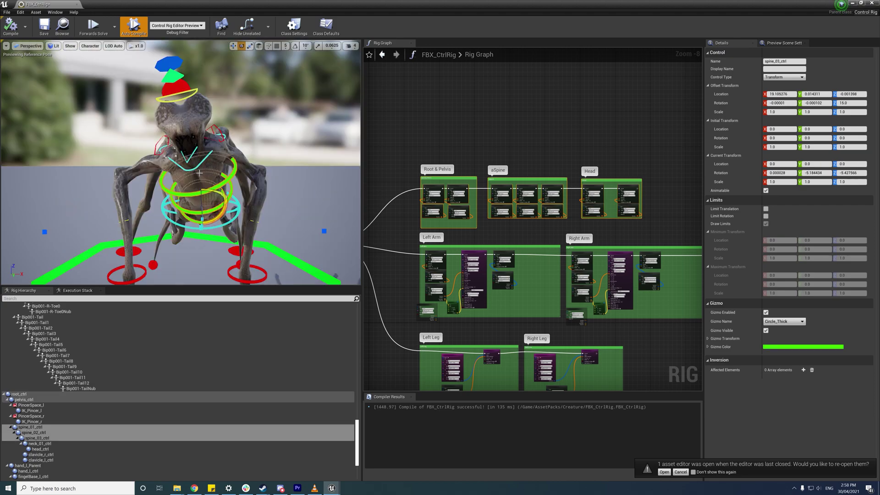
pyautogui.click(192, 163)
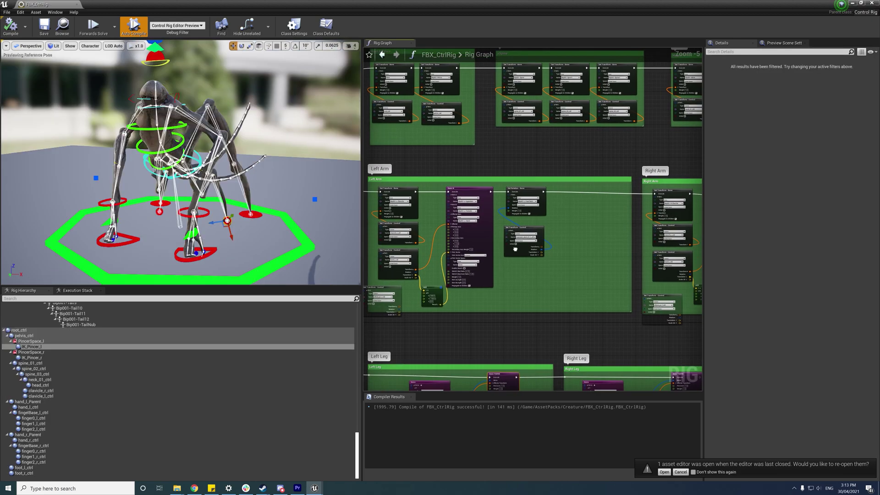
# - Test the left arm's clavicle_l_ctrl and rotate lowerarm_twist_01_l_ctrl by about 21.6 degrees on X
pyautogui.moveTo(515, 249); pyautogui.dragTo(457, 190, button='right')
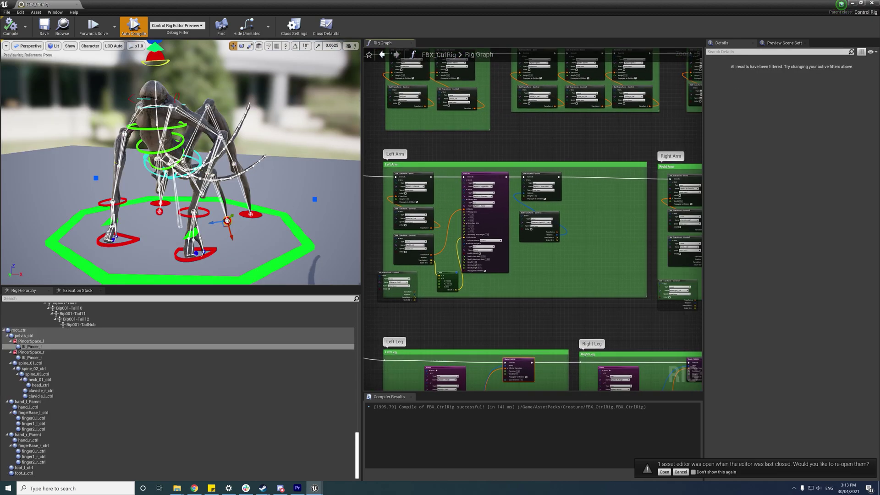
pyautogui.moveTo(183, 174); pyautogui.dragTo(190, 146, button='right')
pyautogui.click(164, 149)
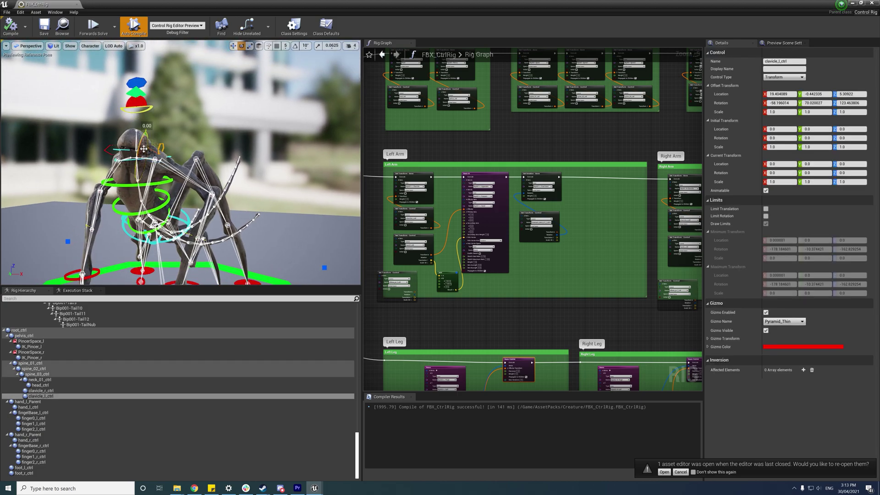
pyautogui.moveTo(150, 168); pyautogui.dragTo(154, 195, button='right')
pyautogui.click(214, 170)
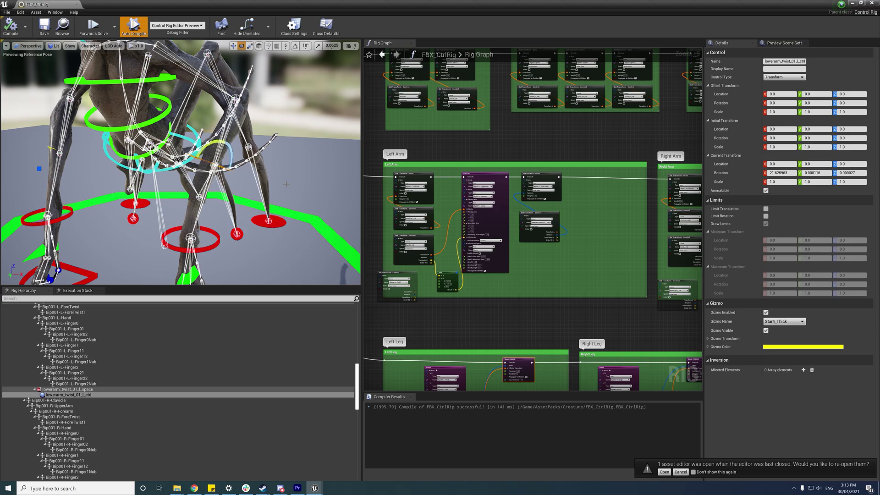
# - Select the Left Arm group's Basic IK node and pick the left hand control in the preview for moving
pyautogui.click(477, 182)
pyautogui.moveTo(202, 256); pyautogui.dragTo(193, 276, button='right')
pyautogui.click(196, 231)
pyautogui.press('w')
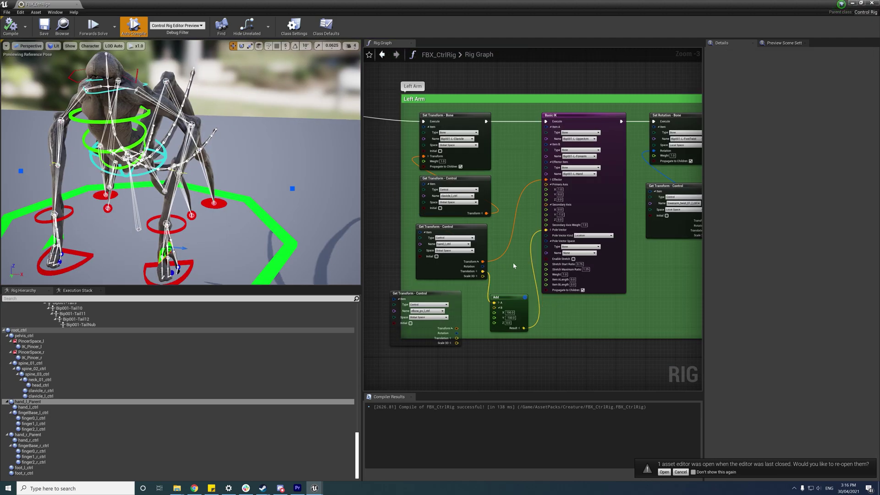
# - Shift the Left Arm group's Add node slightly and move the hand_l_Parent control to test the elbow direction
pyautogui.click(506, 312)
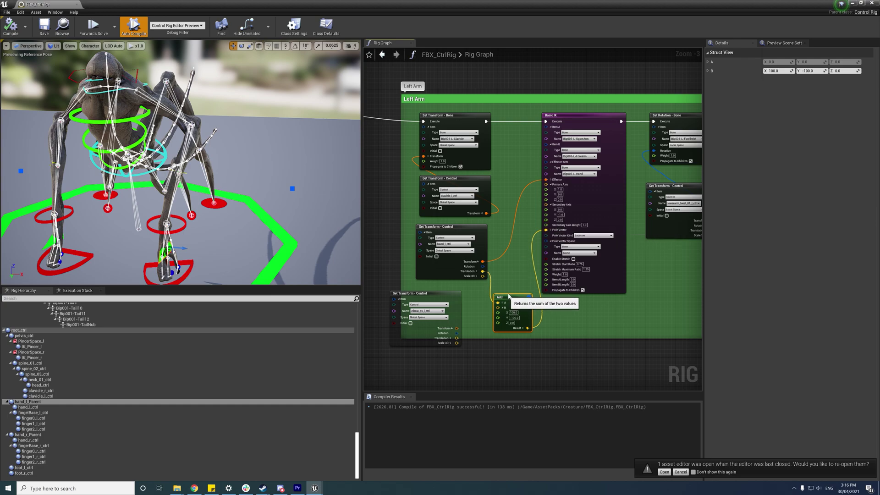
pyautogui.moveTo(509, 297); pyautogui.dragTo(505, 290)
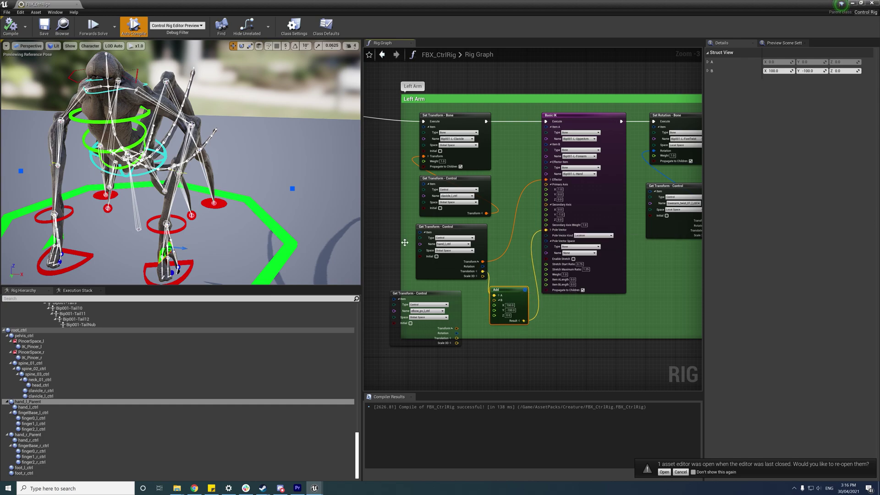
pyautogui.moveTo(216, 218); pyautogui.dragTo(261, 243, button='right')
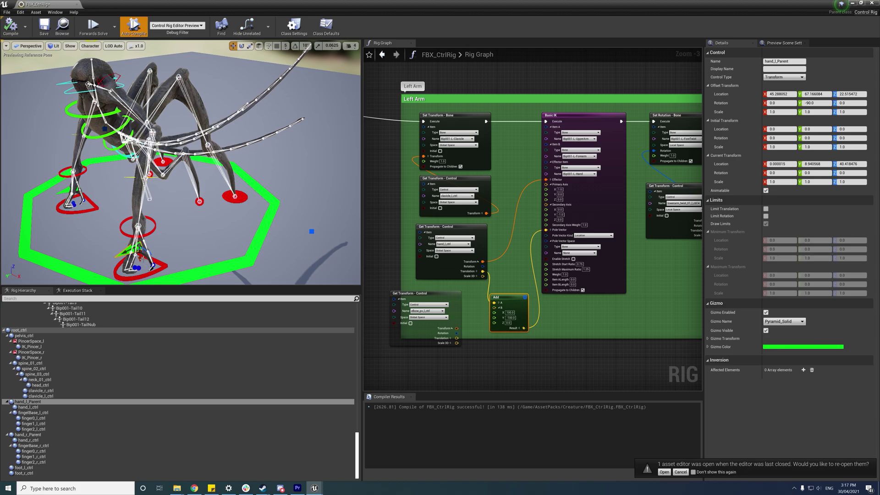
pyautogui.moveTo(143, 252); pyautogui.dragTo(159, 209)
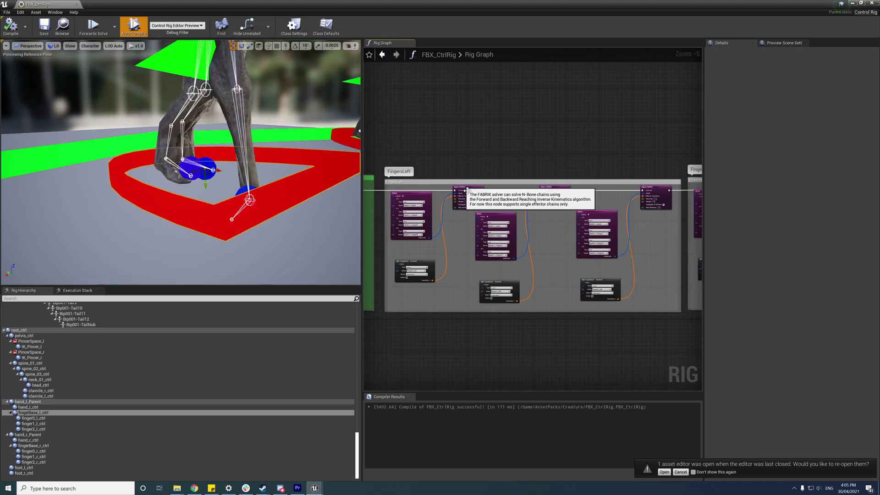
# - Select the Basic FABRIK nodes in the FingersLeft group, and raise the hand_l_Parent control to lift the left hand
pyautogui.click(468, 190)
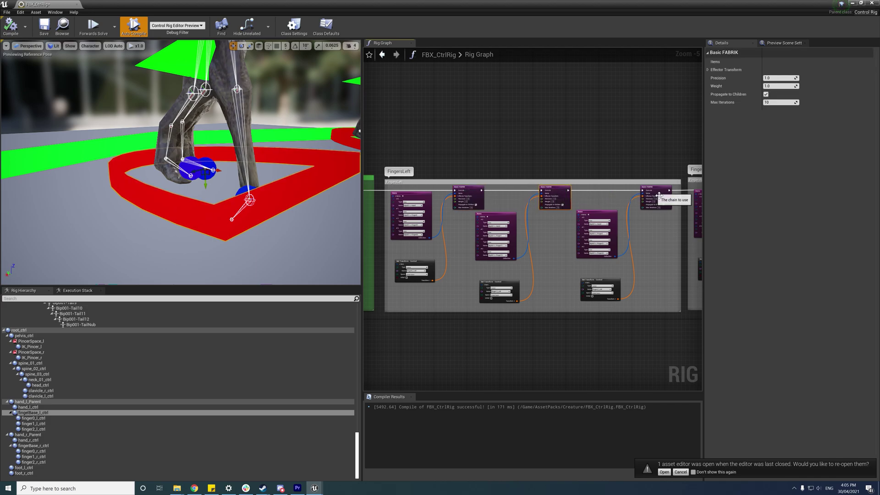
pyautogui.click(227, 159)
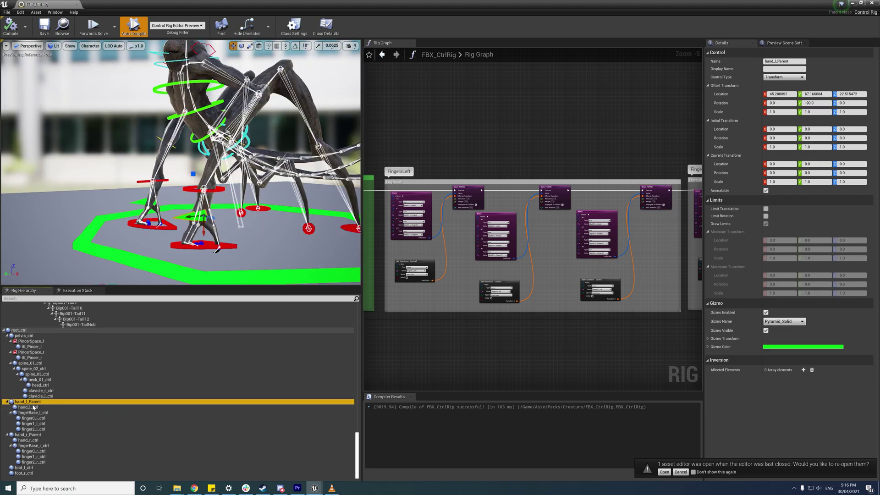
pyautogui.keyDown('shift'); pyautogui.click(35, 415); pyautogui.keyUp('shift')
pyautogui.click(195, 229)
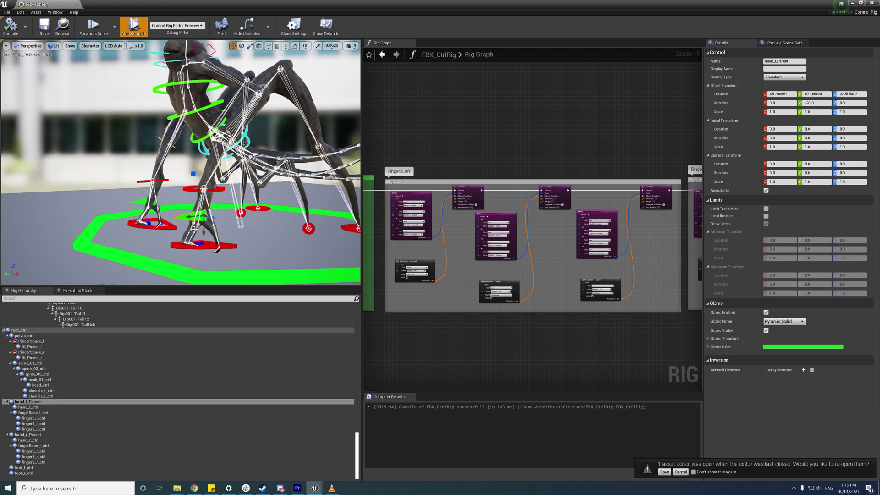
pyautogui.moveTo(193, 221); pyautogui.dragTo(184, 193)
pyautogui.click(181, 186)
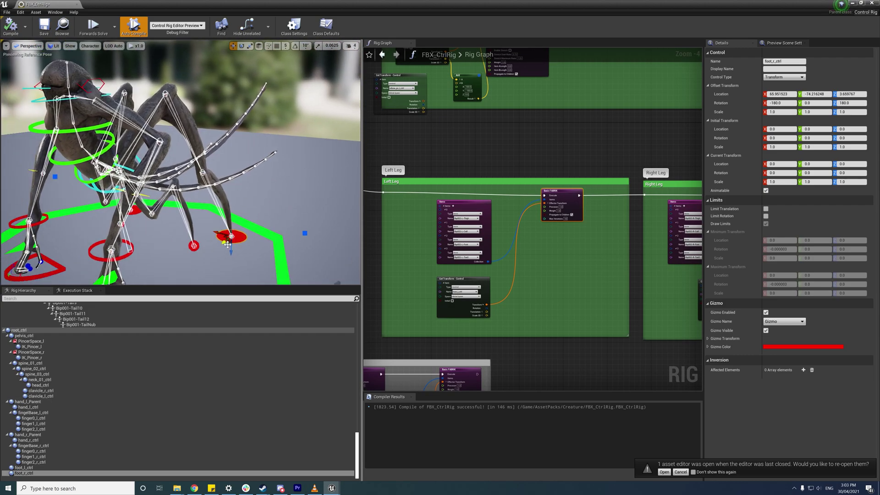
# - Swing foot_r_ctrl up and away from the body, and lower it back to the ground to test the leg
pyautogui.moveTo(227, 245); pyautogui.dragTo(318, 182)
pyautogui.moveTo(317, 182); pyautogui.dragTo(331, 165, button='right')
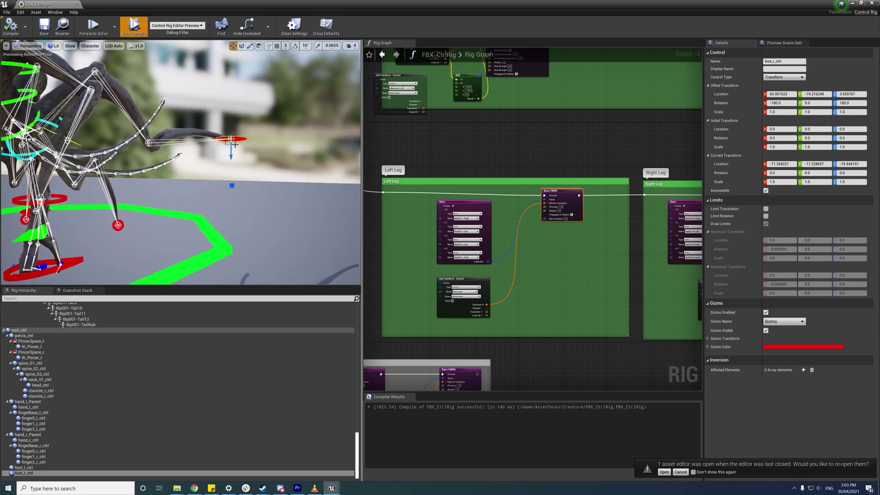
pyautogui.moveTo(231, 158); pyautogui.dragTo(164, 224)
pyautogui.moveTo(165, 252)
pyautogui.mouseDown(button='right')
pyautogui.moveTo(120, 259)
pyautogui.moveTo(176, 251)
pyautogui.mouseUp(button='right')
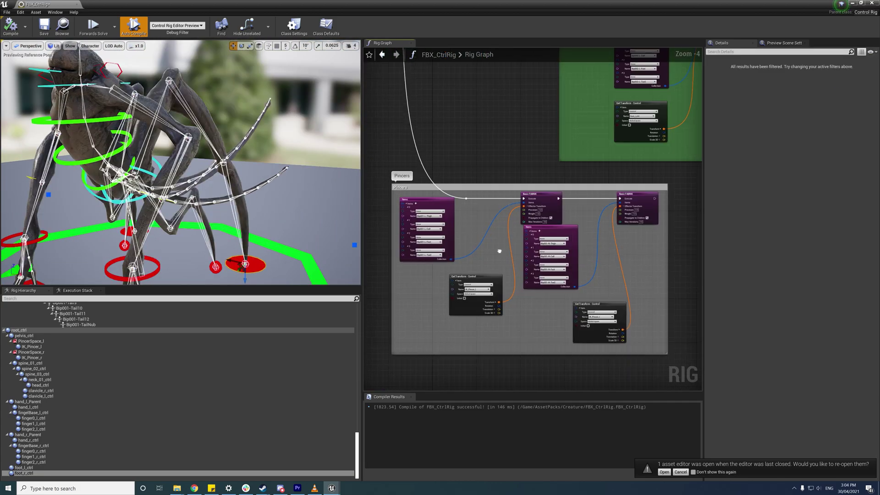
# - Inspect the Pincers node group and select a red pincer control in the preview for moving
pyautogui.moveTo(499, 251); pyautogui.dragTo(479, 237, button='right')
pyautogui.moveTo(257, 197); pyautogui.dragTo(130, 201, button='right')
pyautogui.click(212, 246)
pyautogui.moveTo(211, 247); pyautogui.dragTo(60, 245, button='right')
pyautogui.moveTo(308, 263); pyautogui.dragTo(308, 263, button='right')
pyautogui.press('w')
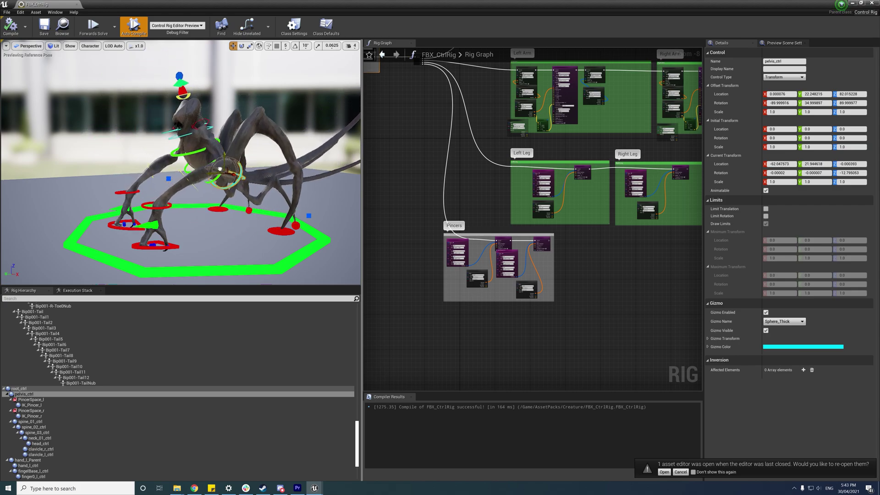
# - Move and rotate pelvis_ctrl to a location of about X -37.3, Y 17.2 with a Z rotation of about -41.9
pyautogui.moveTo(150, 177); pyautogui.dragTo(199, 163)
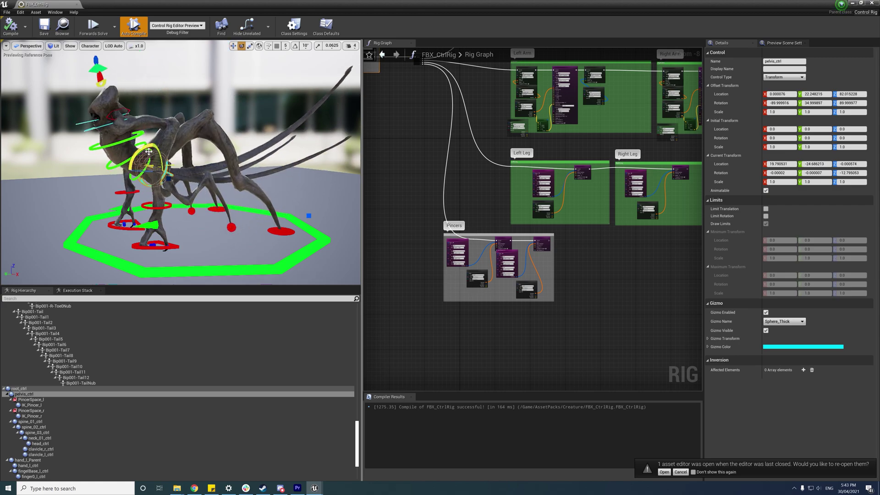
pyautogui.press('w')
pyautogui.moveTo(143, 142); pyautogui.dragTo(206, 162)
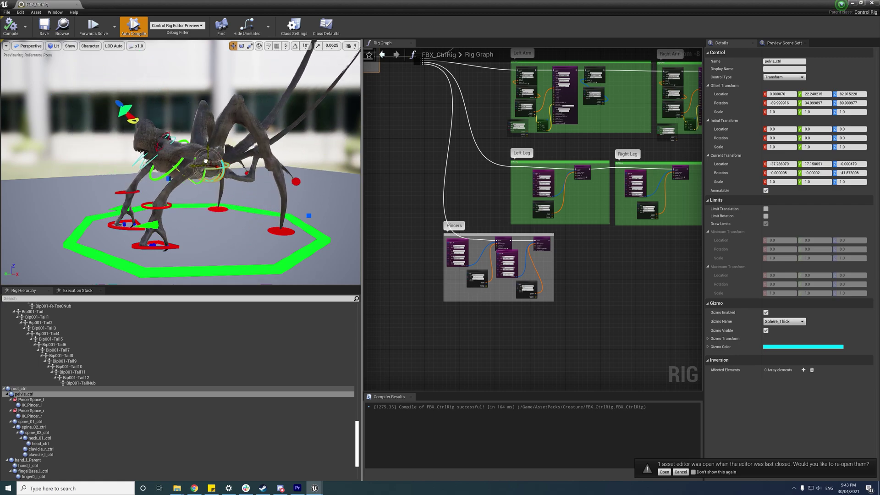